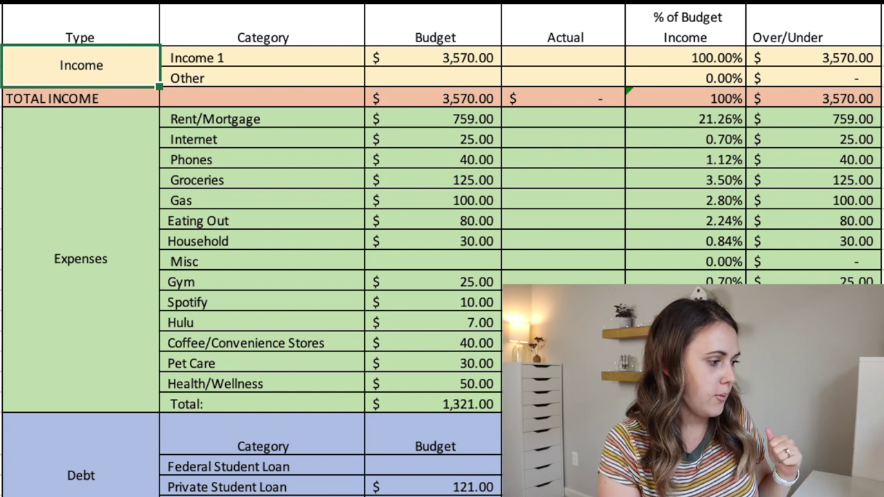
# Step: Review the Income 1 budget amount and the total income budget
pyautogui.click(262, 57)
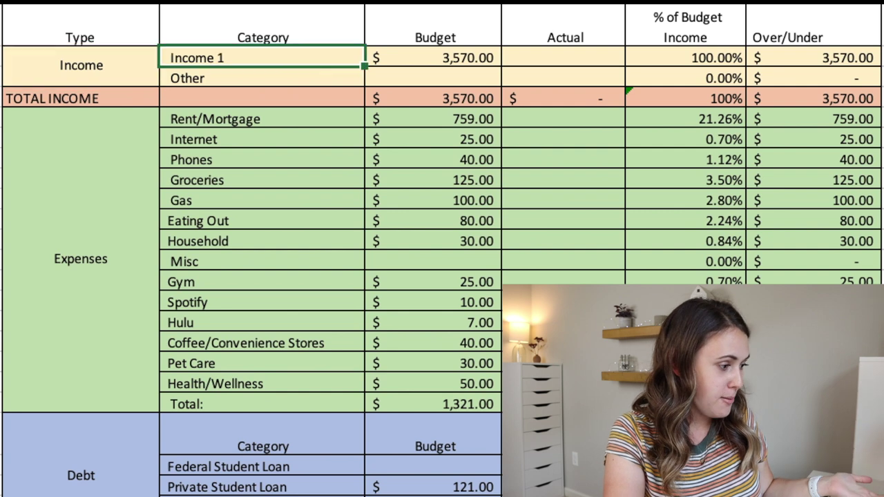
pyautogui.click(433, 57)
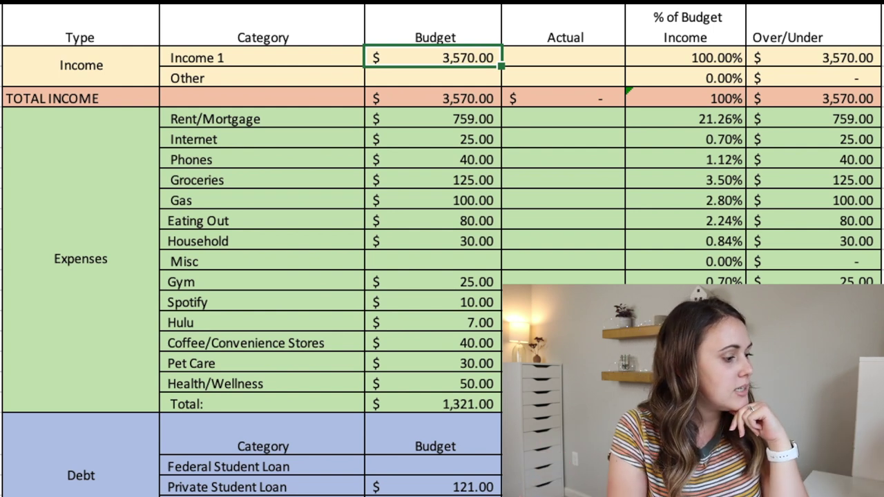
pyautogui.press('Down')
pyautogui.press('Down')
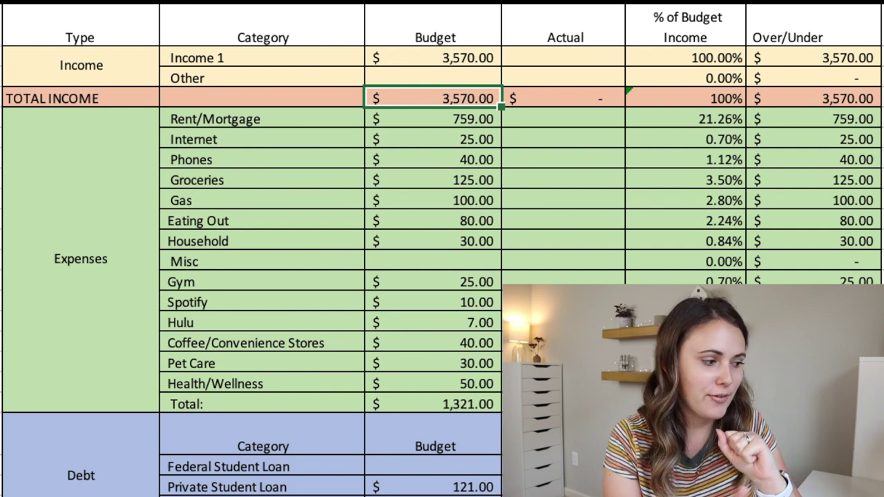
# Step: Rename the Rent/Mortgage expense category to "Rent"
pyautogui.click(433, 119)
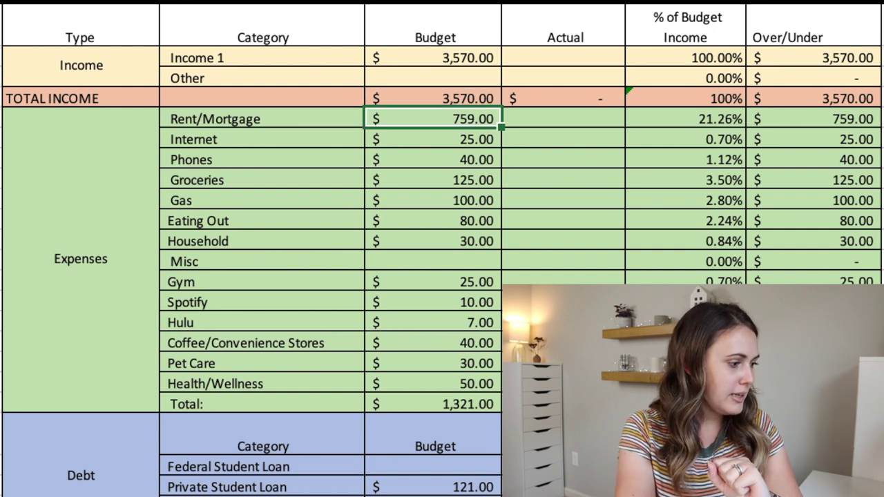
pyautogui.click(262, 119)
pyautogui.write('Rent')
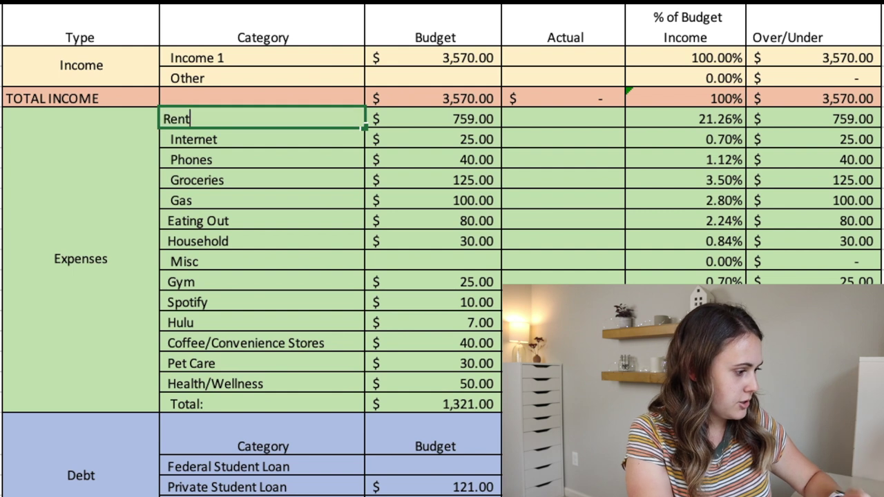
pyautogui.press('Return')
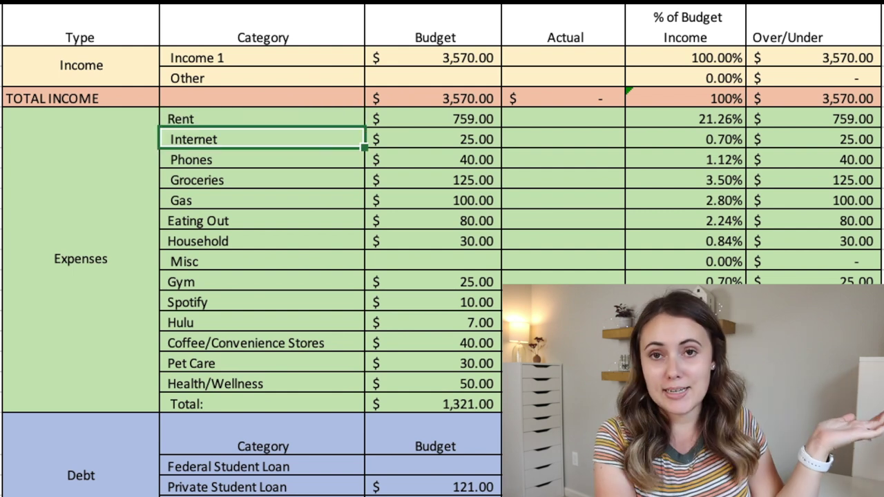
# Step: Review the Rent budget and its share of budgeted income, and the budget amounts from Internet through Eating Out
pyautogui.click(263, 119)
pyautogui.click(433, 119)
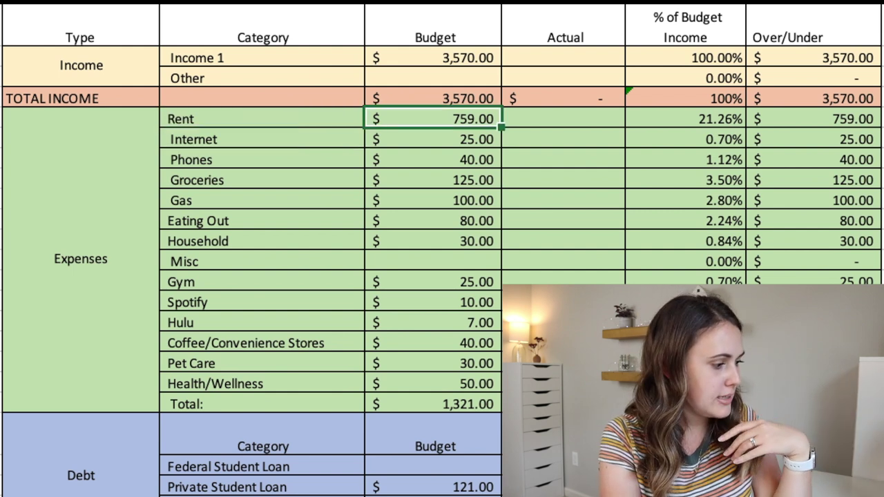
pyautogui.click(684, 119)
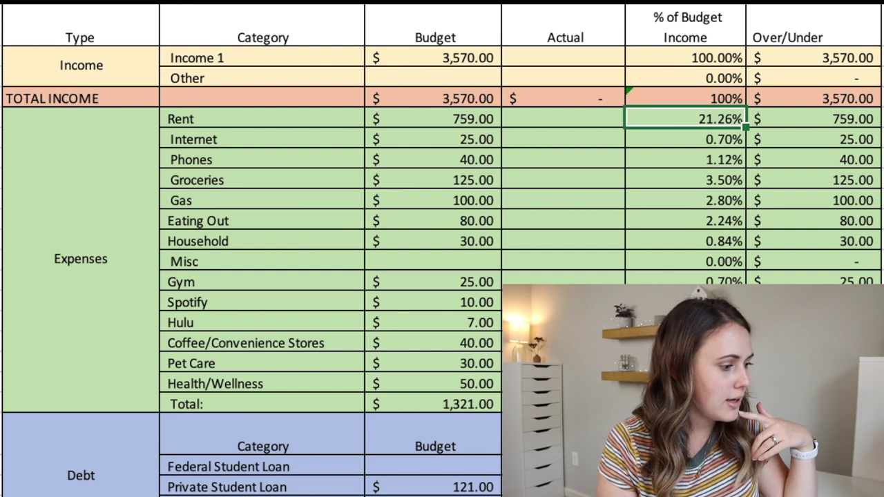
pyautogui.click(433, 139)
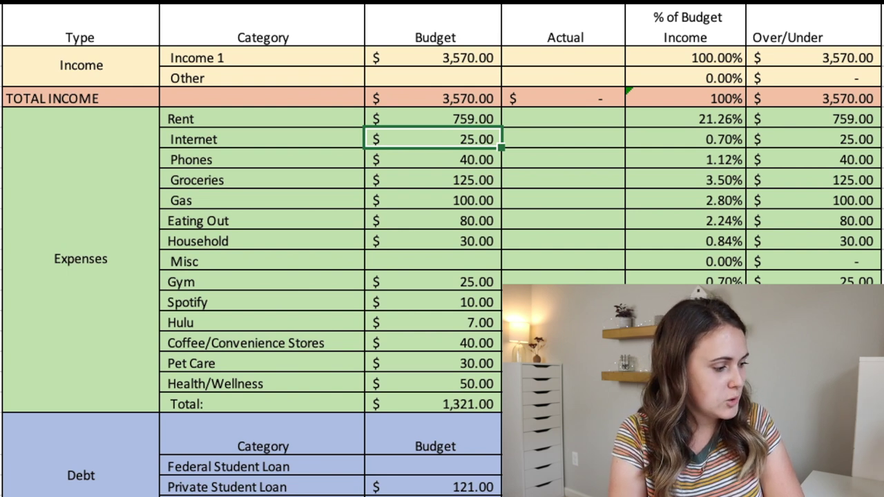
pyautogui.click(434, 159)
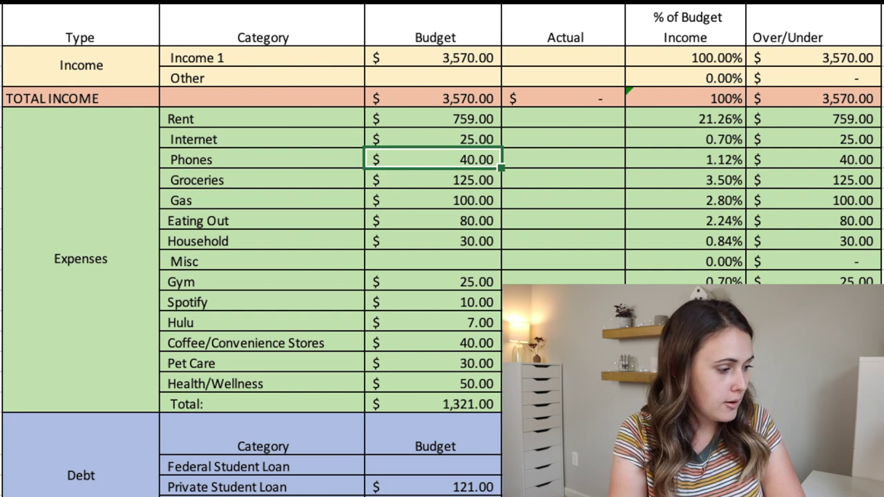
pyautogui.click(434, 179)
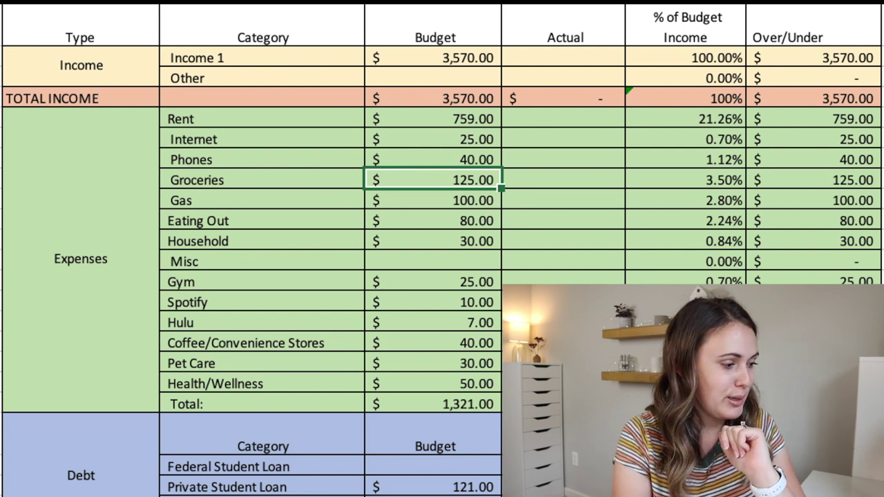
pyautogui.press('Down')
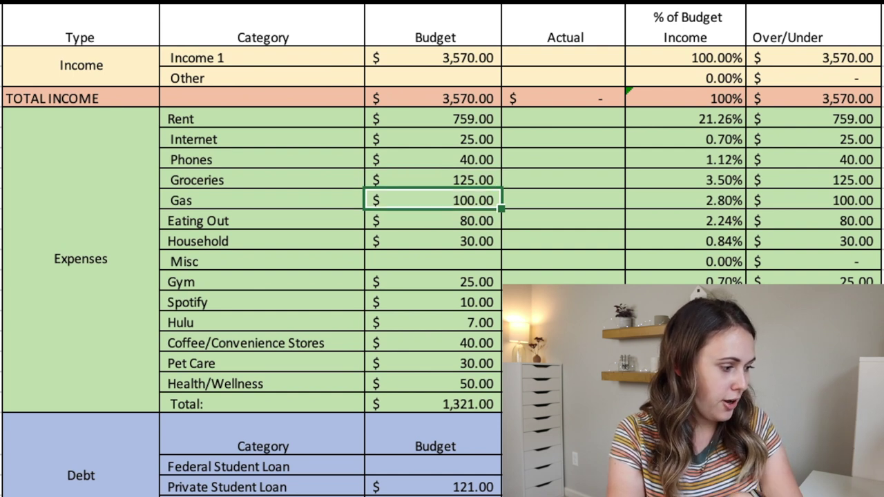
pyautogui.press('Down')
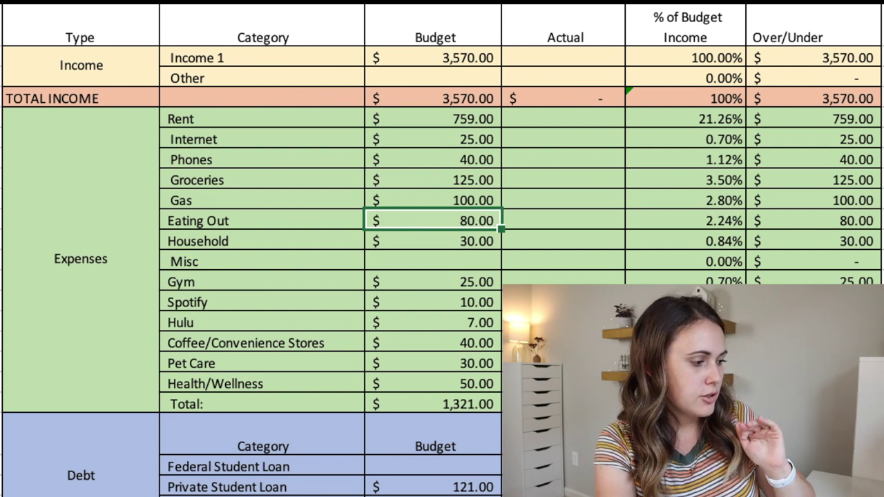
# Step: Recheck the Groceries, Gas and Eating Out budgets and review the remaining expense budgets from Household through Health/Wellness
pyautogui.click(432, 199)
pyautogui.click(432, 179)
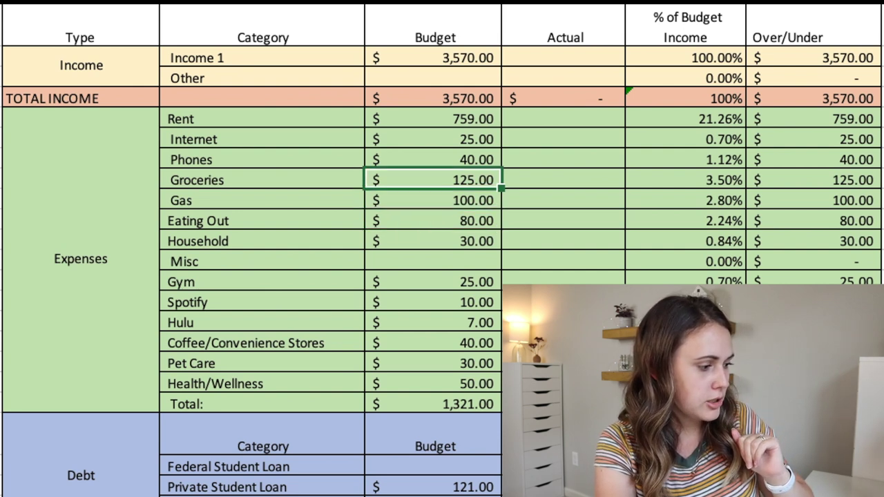
pyautogui.click(432, 200)
pyautogui.click(432, 220)
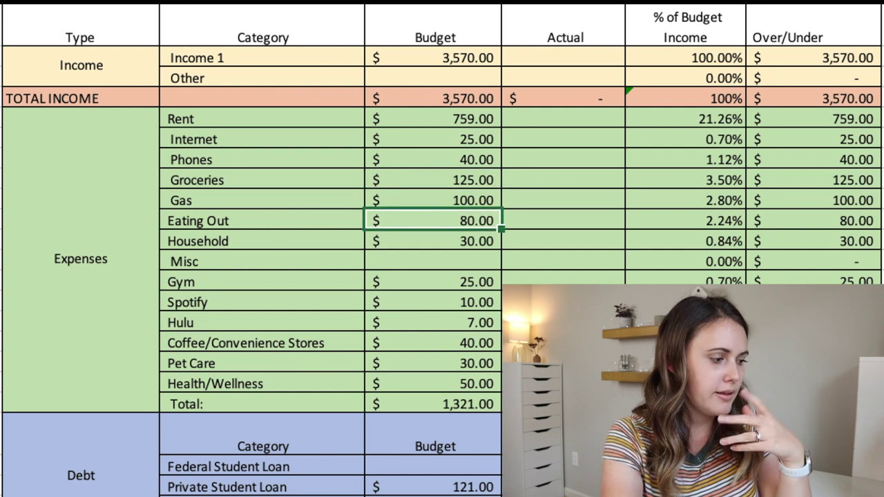
pyautogui.click(432, 240)
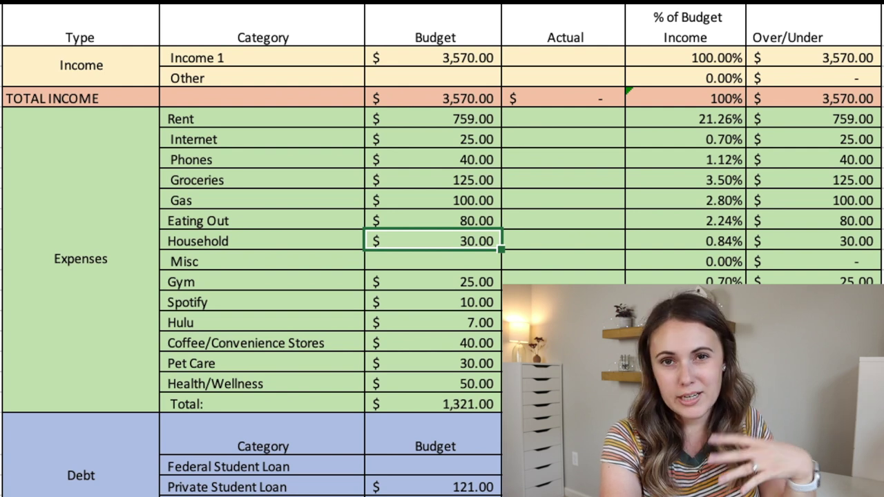
pyautogui.click(433, 261)
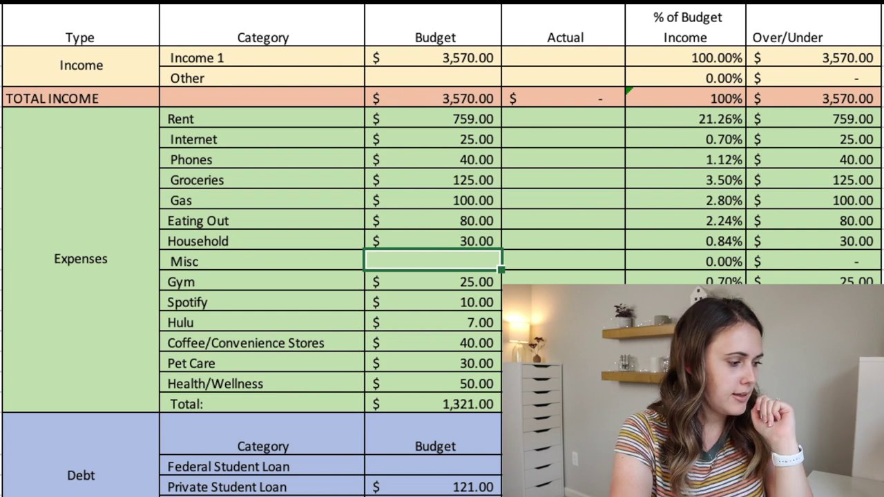
pyautogui.press('Return')
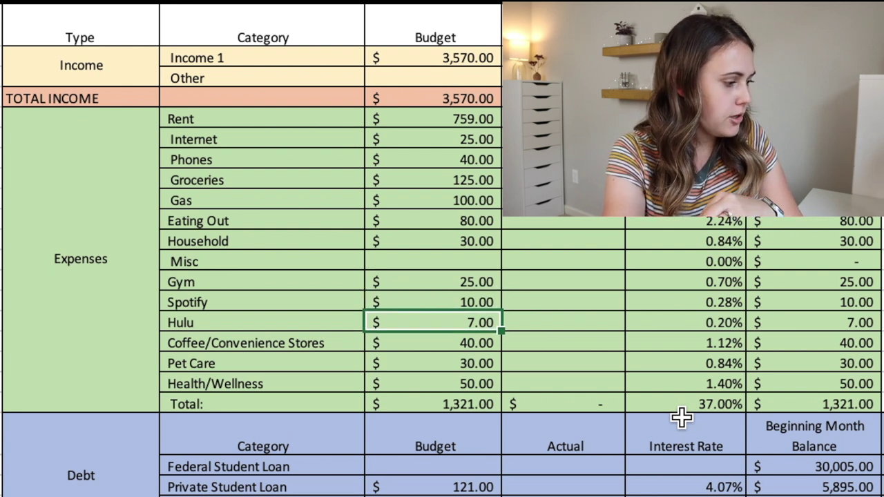
pyautogui.press('Down')
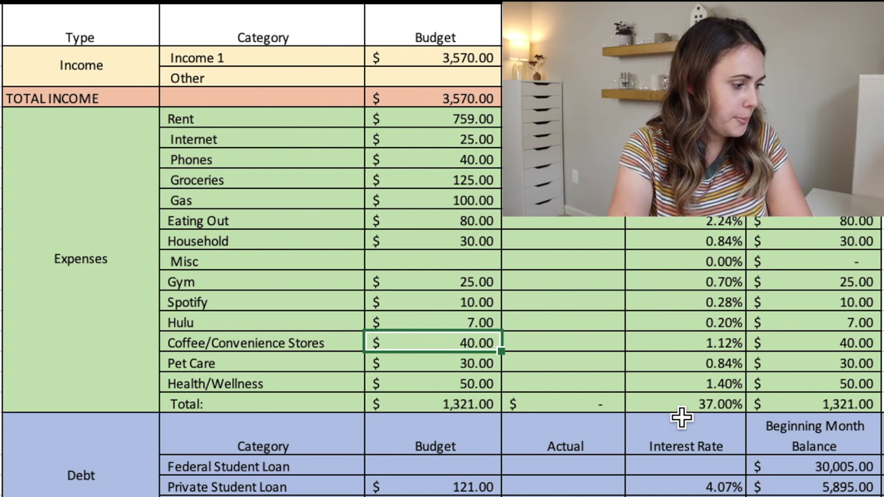
pyautogui.press('Down')
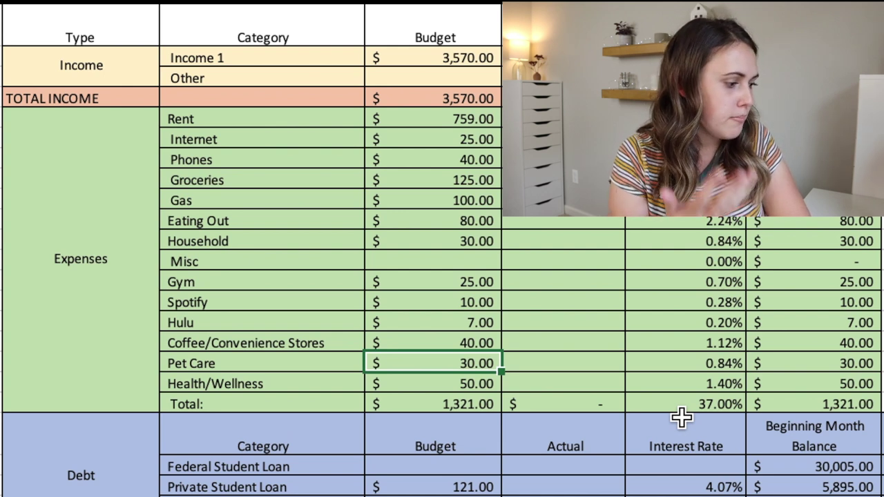
pyautogui.press('Down')
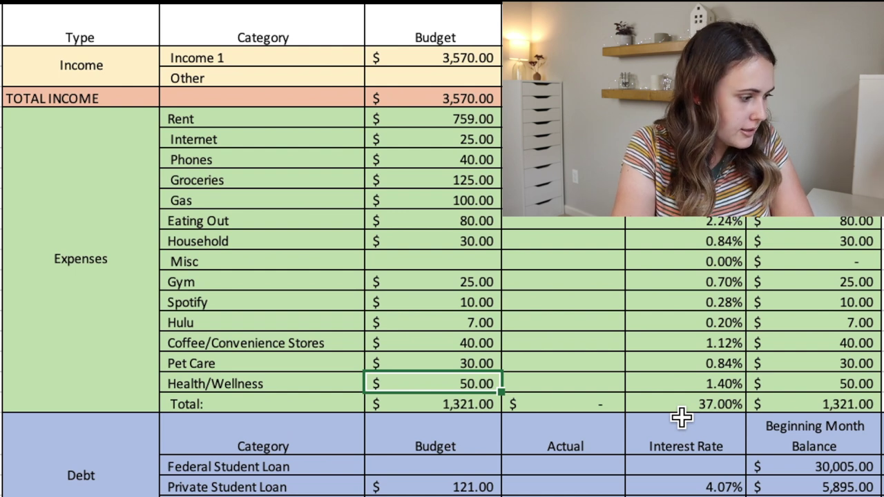
# Step: Set the Misc expense budget to 30
pyautogui.click(466, 255)
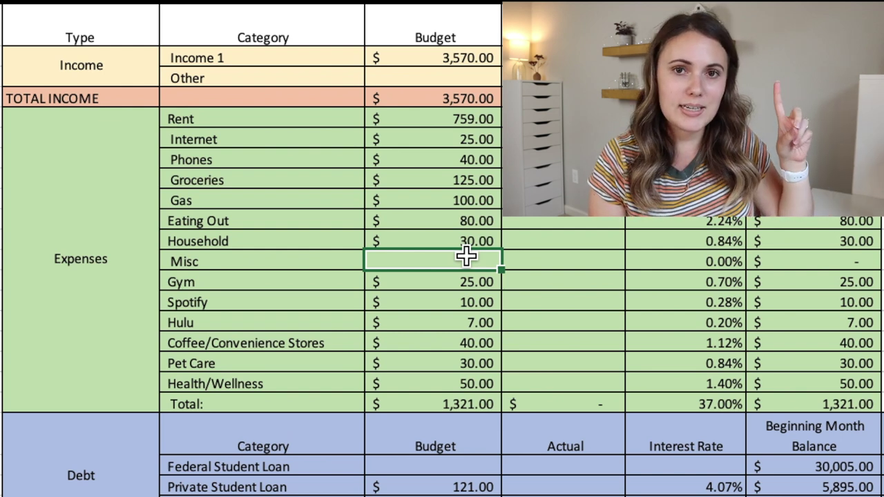
pyautogui.write('30')
pyautogui.press('Return')
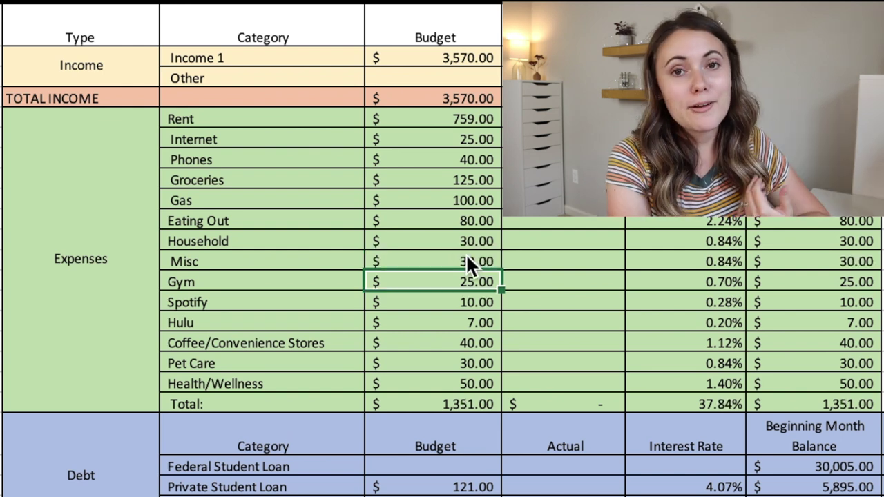
pyautogui.click(430, 259)
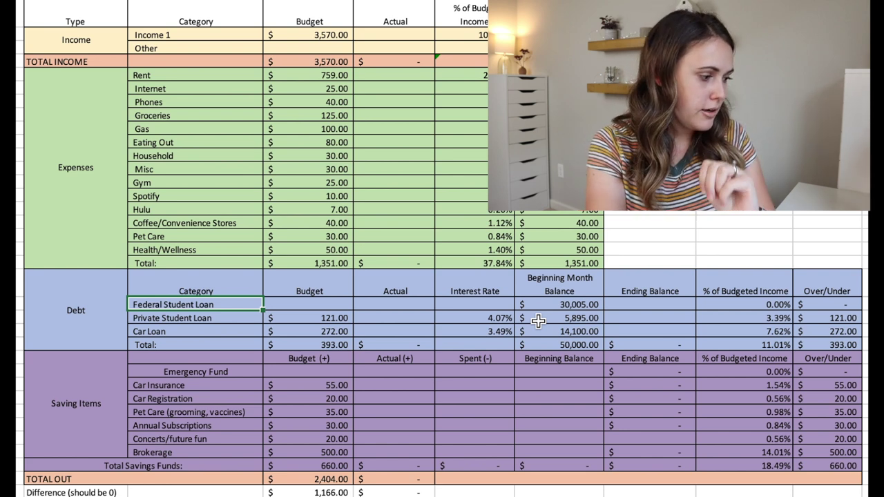
# Step: Review the Federal Student Loan's budget, interest rate and beginning month balance in the Debt section
pyautogui.press('Tab')
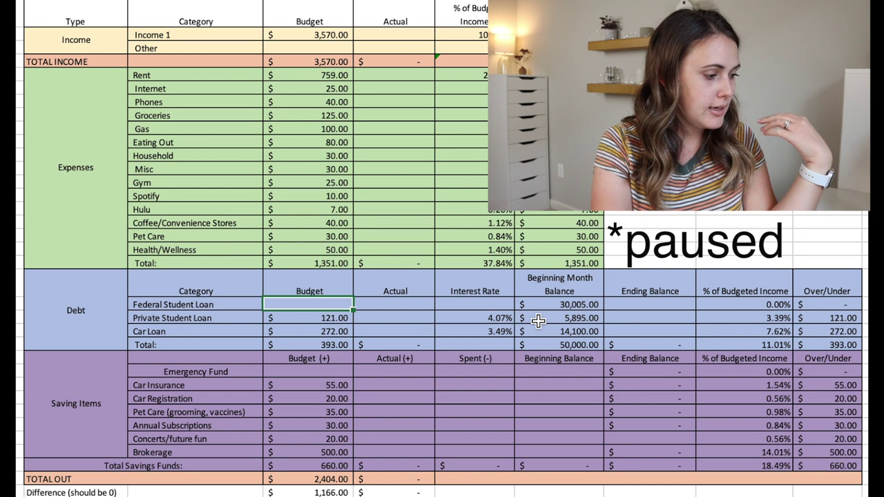
pyautogui.press('Right')
pyautogui.press('Right')
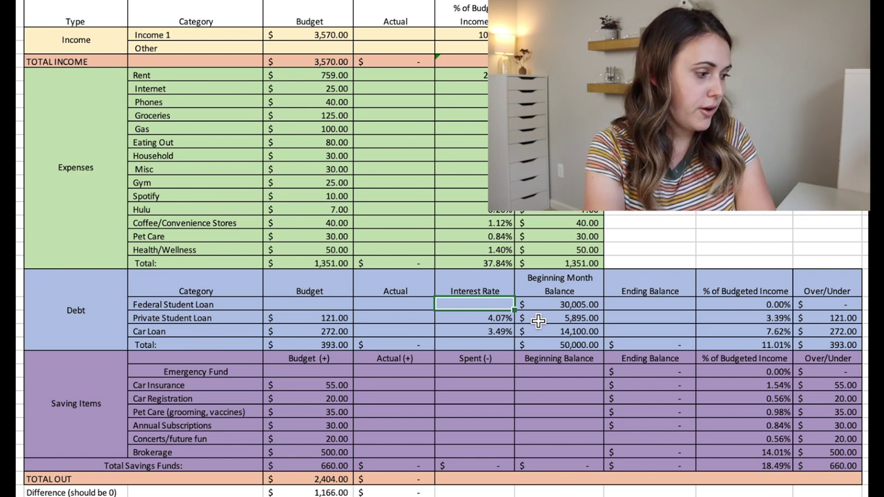
pyautogui.press('Right')
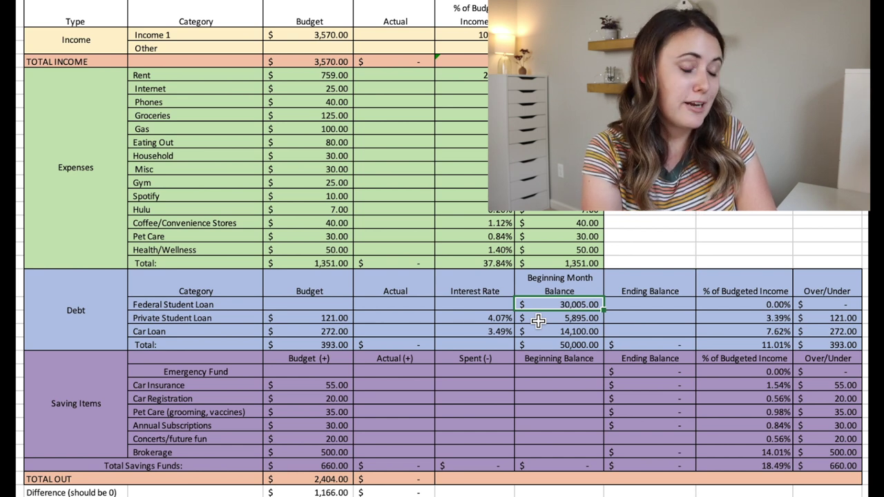
pyautogui.press('Left')
pyautogui.press('Left')
pyautogui.press('Left')
# Step: Review the Private Student Loan's budget, interest rate and beginning month balance
pyautogui.press('Down')
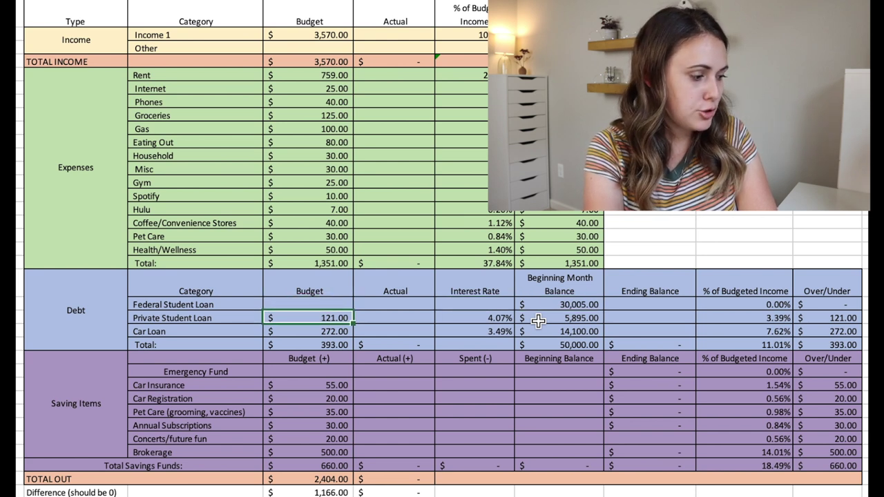
pyautogui.press('Right')
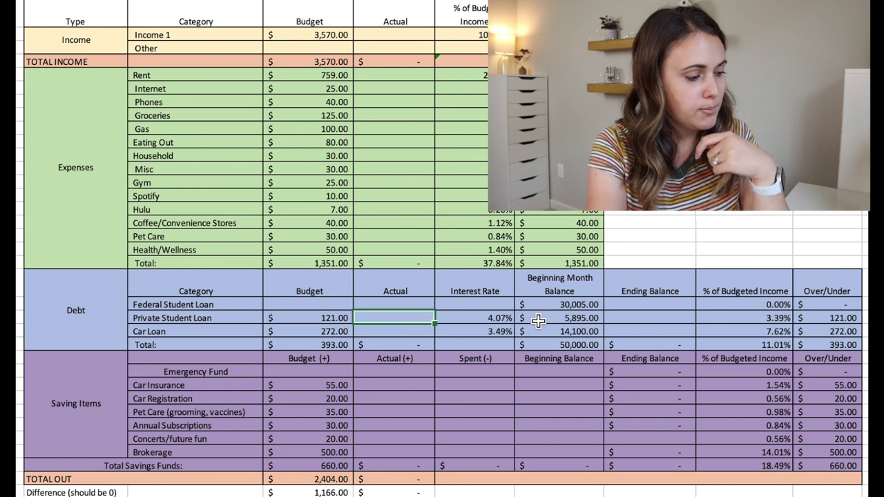
pyautogui.press('Right')
pyautogui.press('Right')
pyautogui.press('Left')
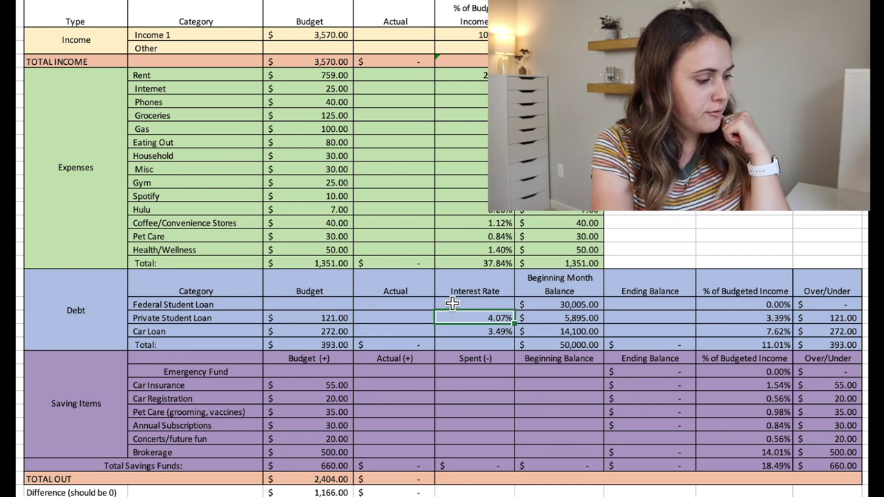
pyautogui.press('Right')
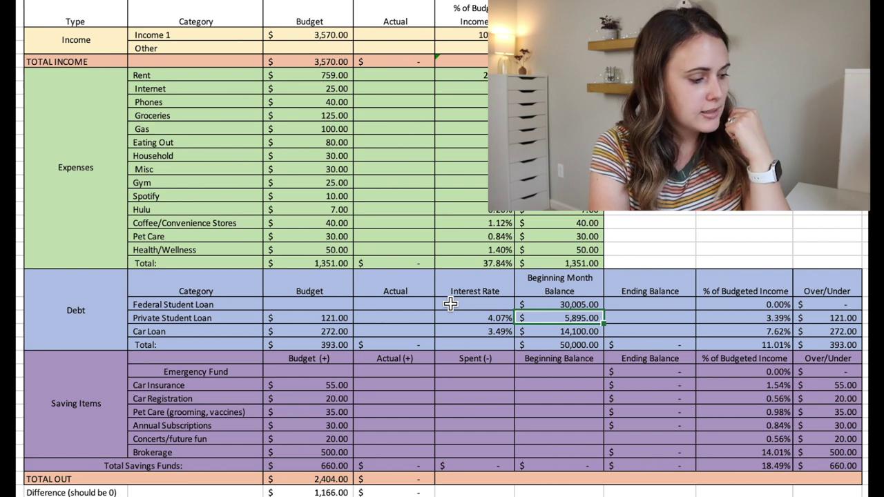
pyautogui.press('Left')
pyautogui.press('Left')
pyautogui.press('Left')
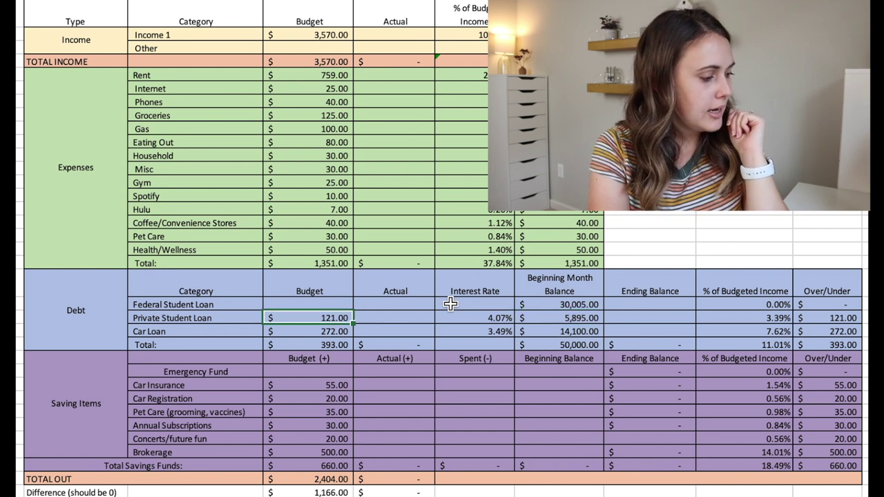
# Step: Review the Car Loan's budget, interest rate and beginning month balance
pyautogui.press('Down')
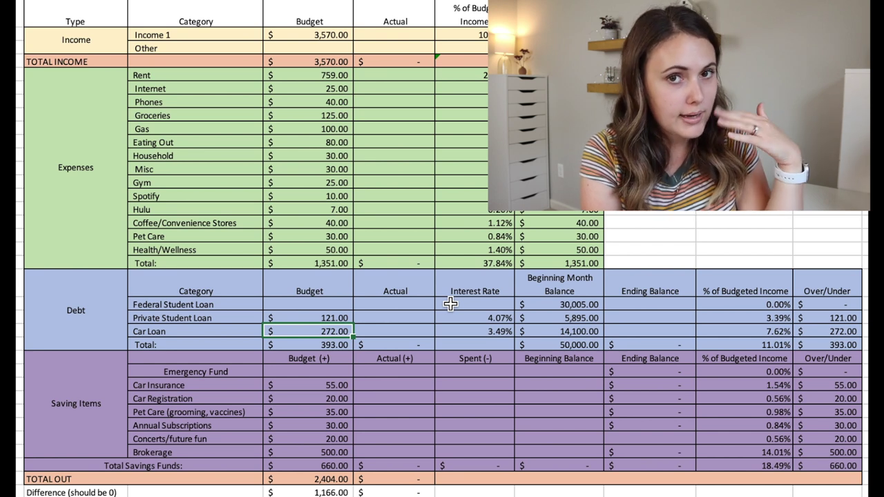
pyautogui.press('Right')
pyautogui.press('Right')
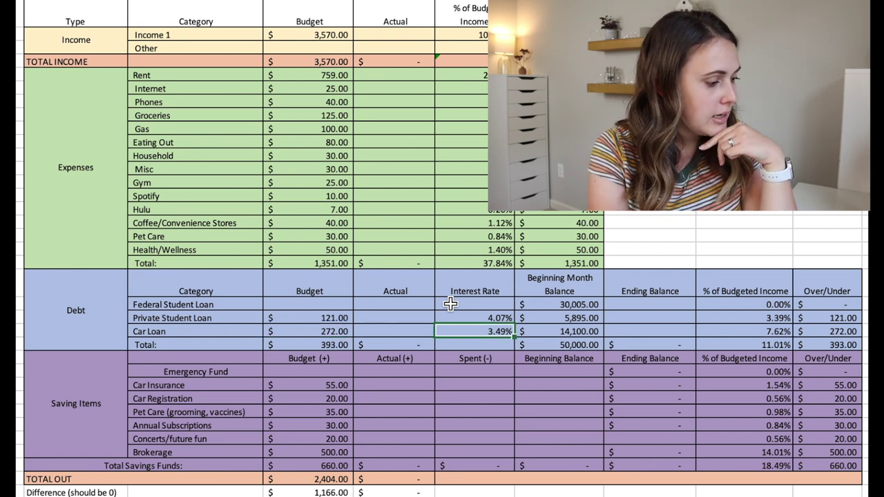
pyautogui.press('Right')
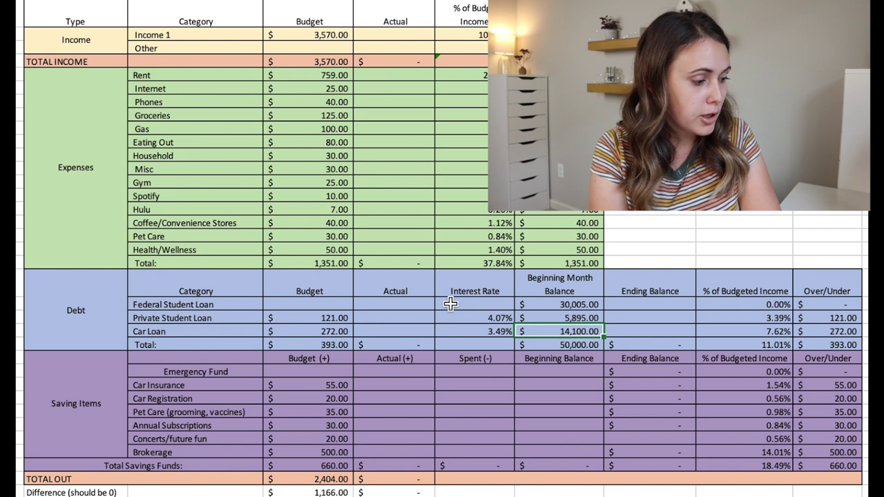
# Step: Review the total beginning month debt balance and the budget of each savings item from Emergency Fund to Brokerage
pyautogui.click(537, 343)
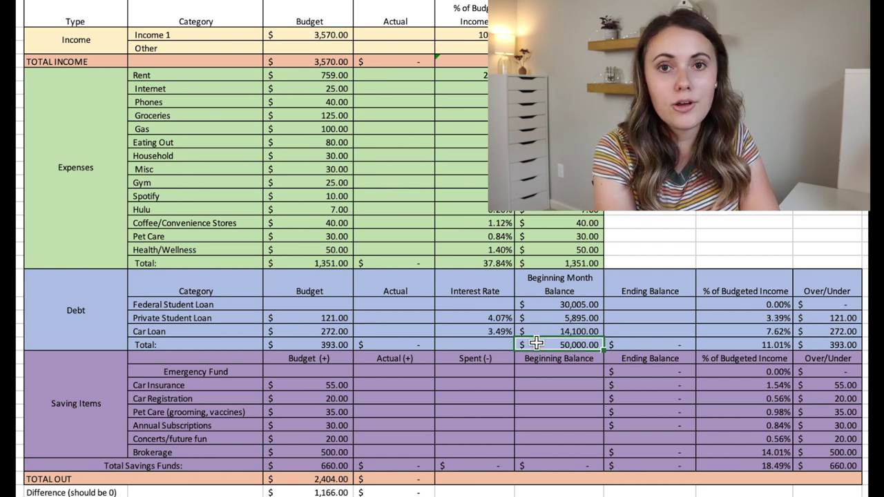
pyautogui.click(322, 373)
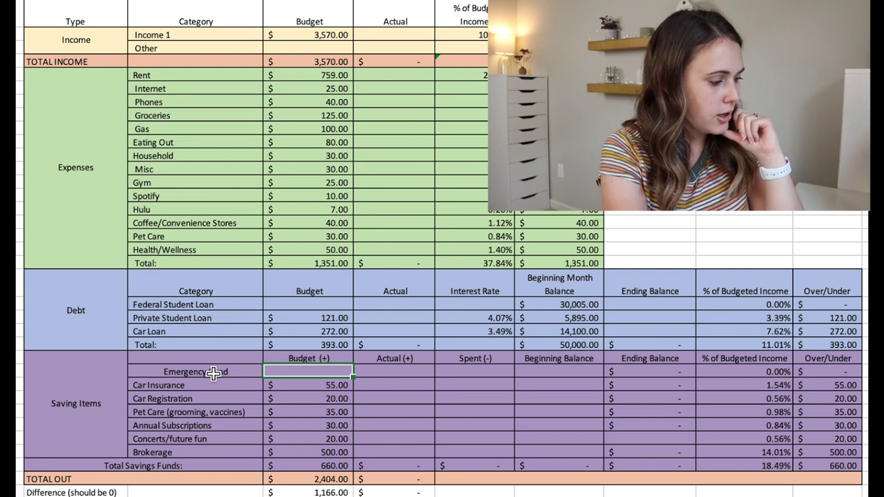
pyautogui.click(294, 383)
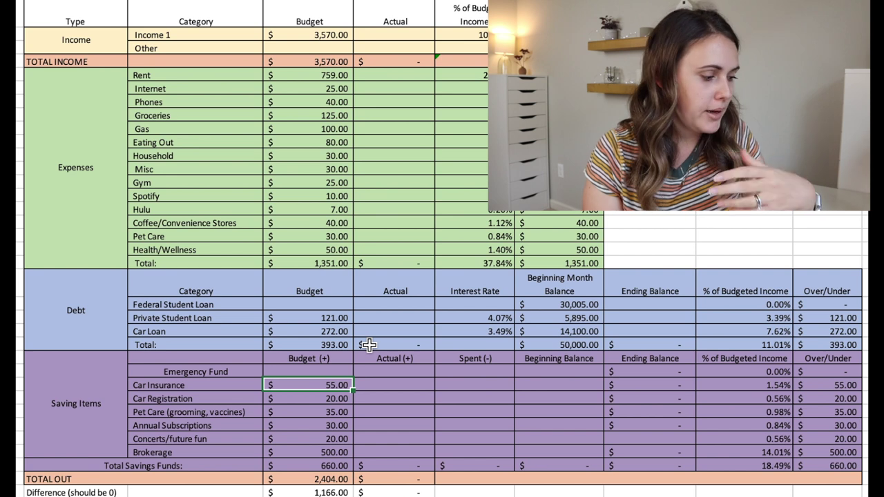
pyautogui.press('Down')
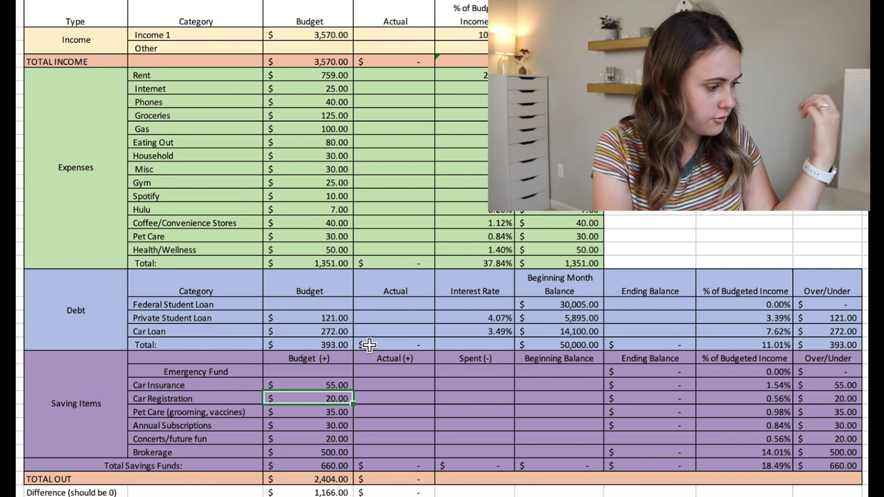
pyautogui.press('Down')
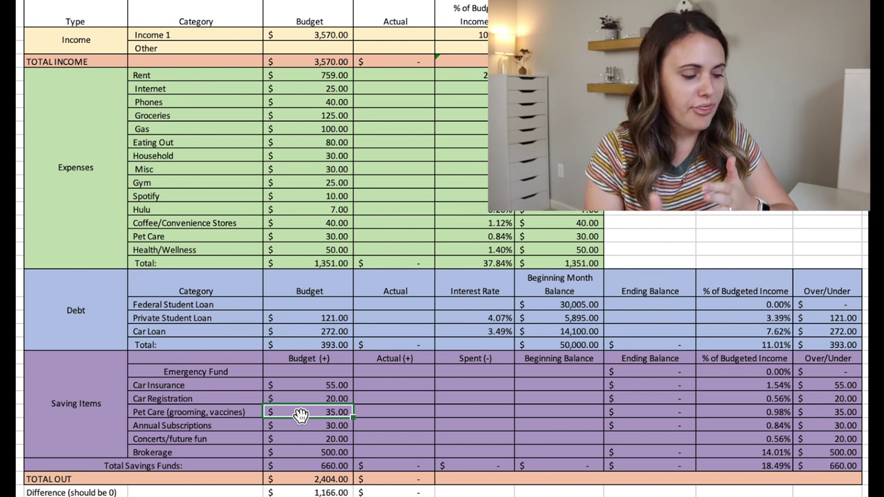
pyautogui.press('Down')
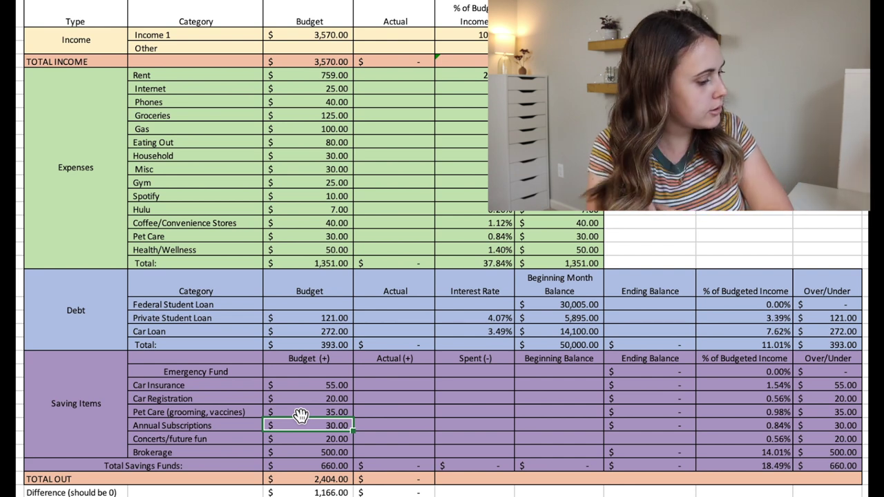
pyautogui.press('Down')
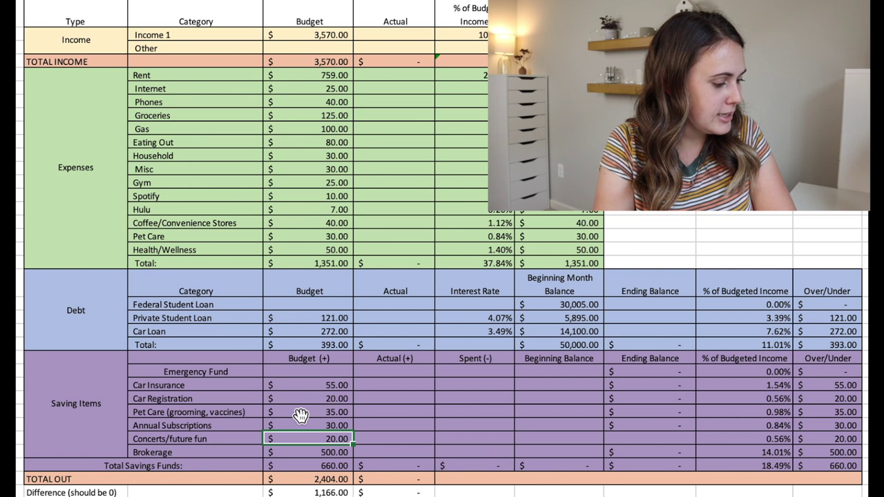
pyautogui.press('Down')
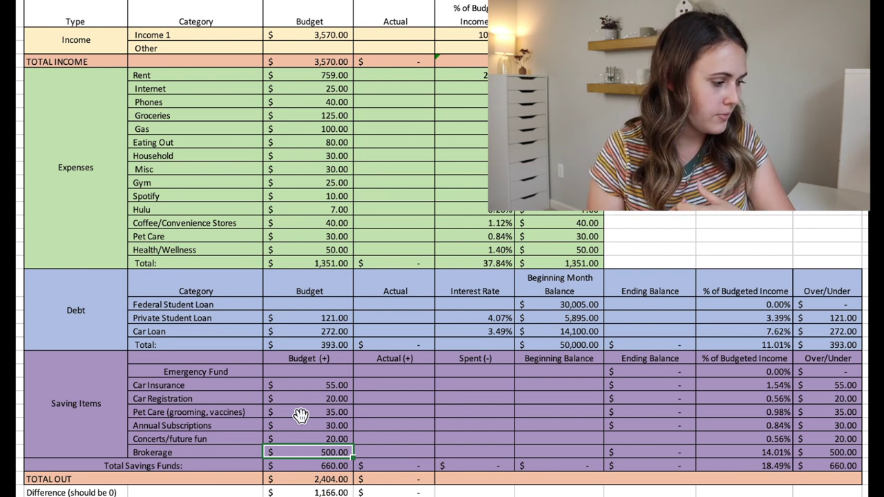
# Step: Review the budgeted total savings funds, total out and the difference that should be zero
pyautogui.press('Down')
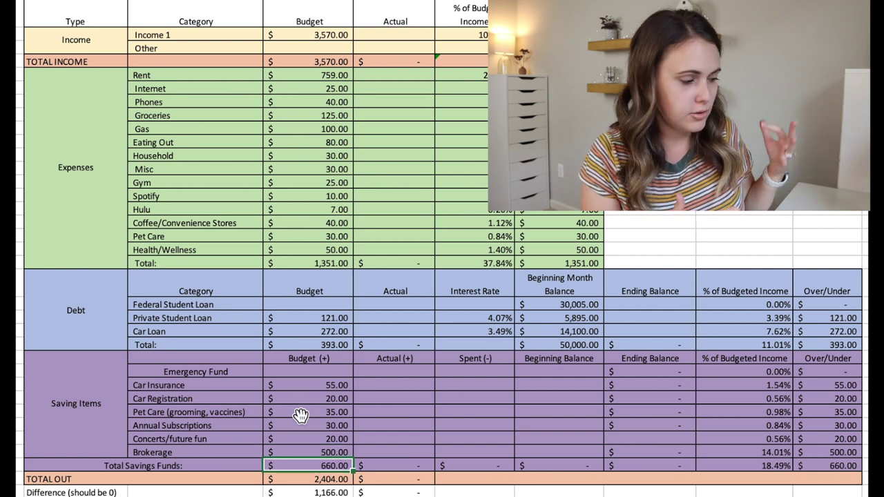
pyautogui.press('Down')
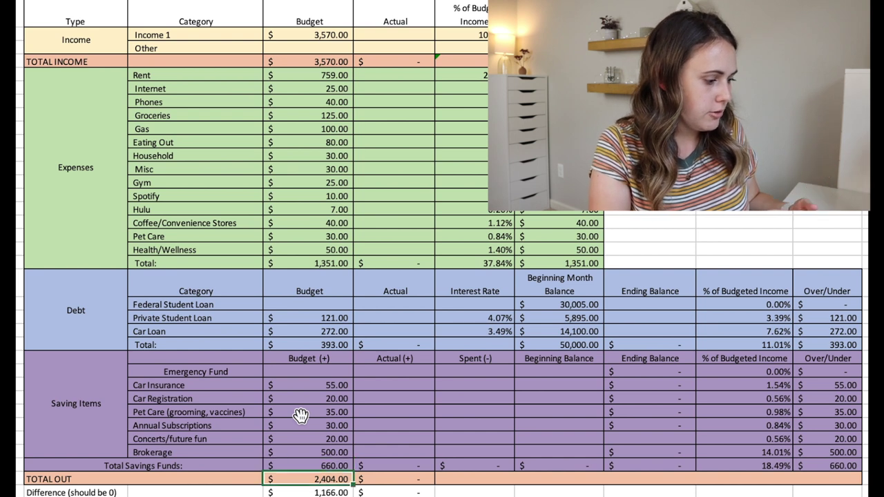
pyautogui.click(294, 492)
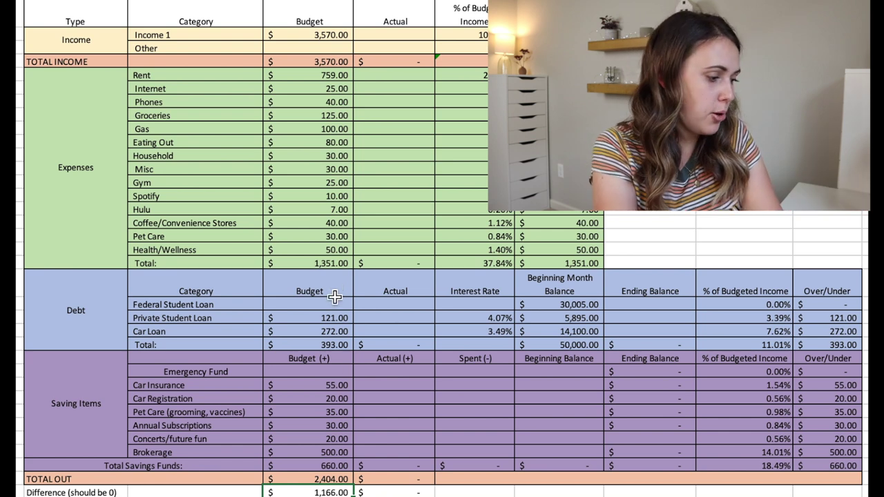
# Step: Clear the Brokerage budget and set the Emergency Fund budget to 1,666
pyautogui.click(315, 372)
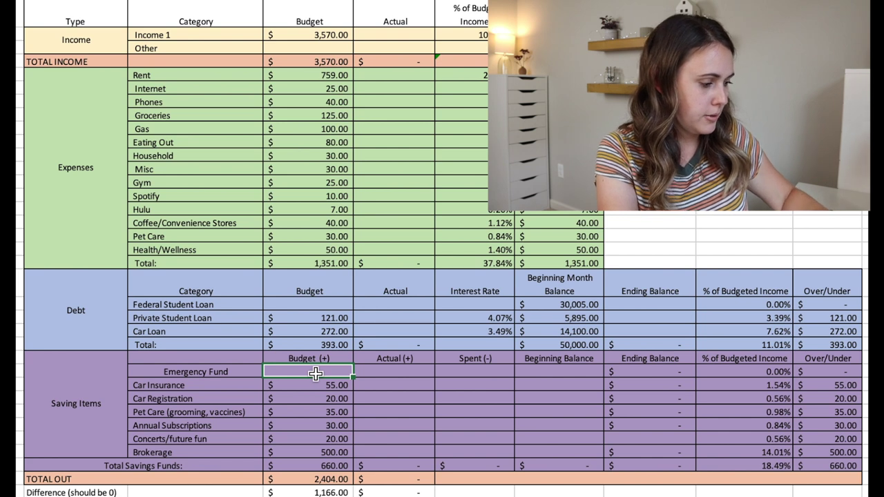
pyautogui.click(298, 449)
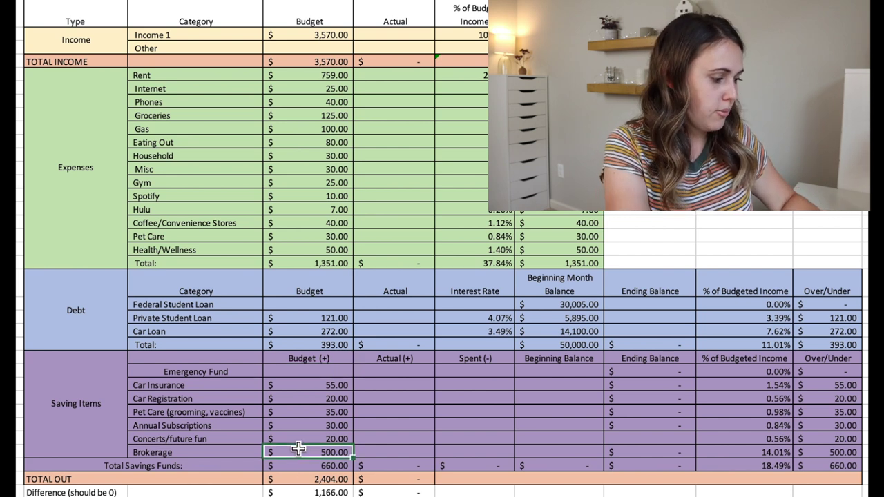
pyautogui.press('Delete')
pyautogui.click(330, 374)
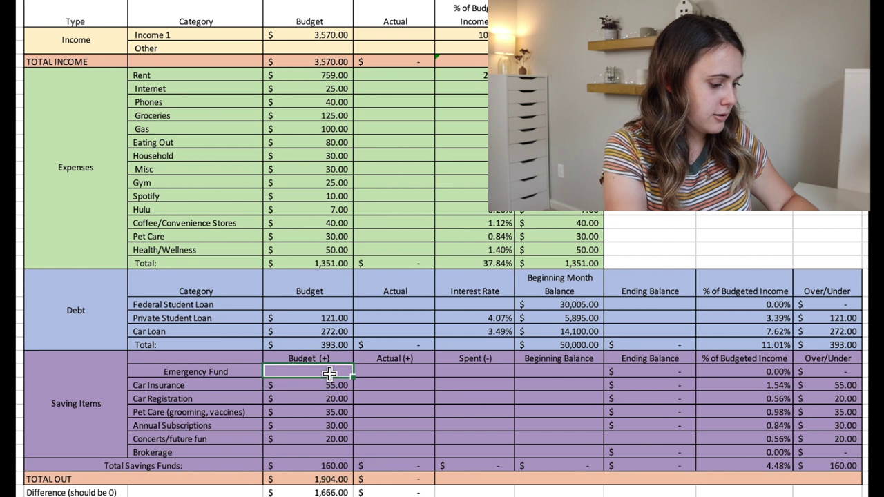
pyautogui.write('1666')
pyautogui.press('Return')
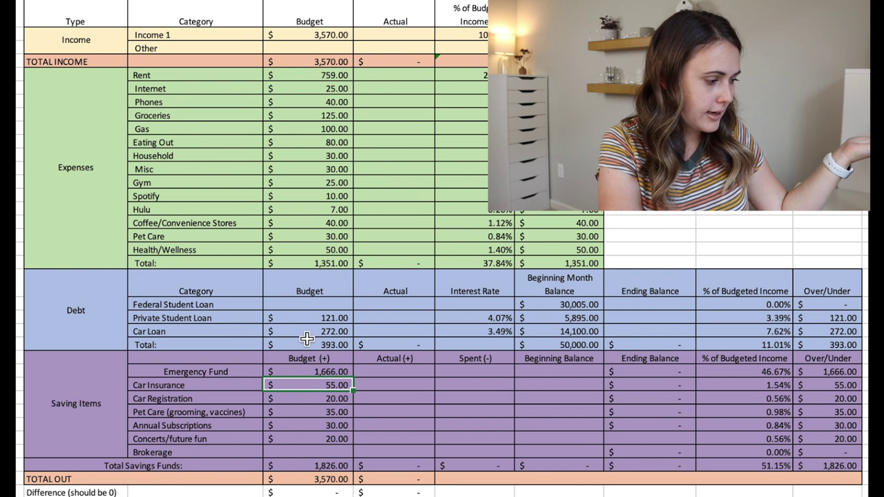
# Step: Clear the Emergency Fund budget and set the Brokerage budget to 200
pyautogui.click(330, 370)
pyautogui.press('Delete')
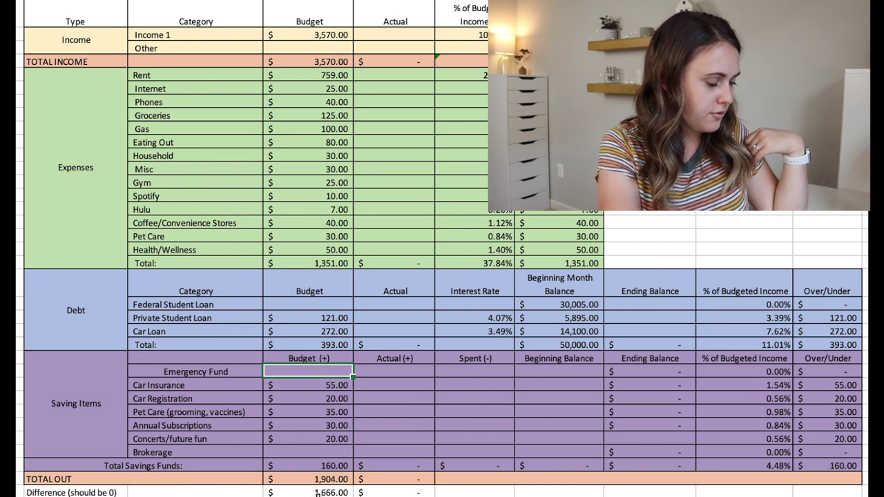
pyautogui.click(331, 453)
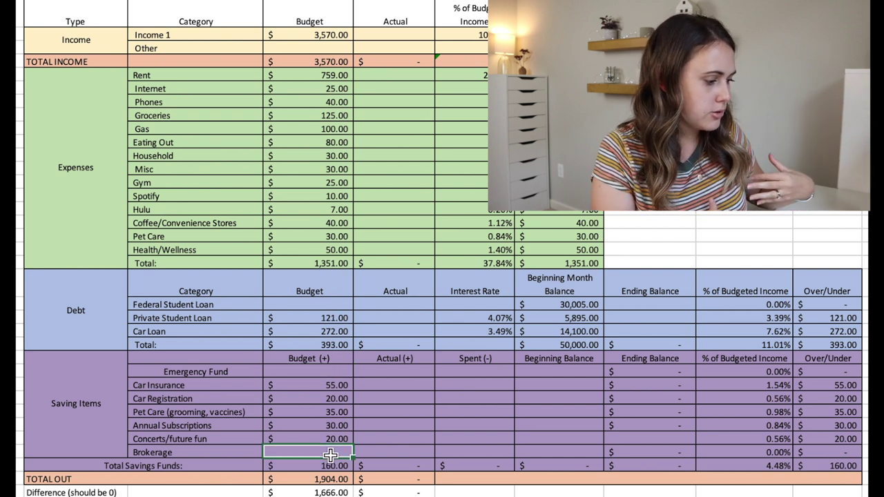
pyautogui.write('200')
pyautogui.press('Return')
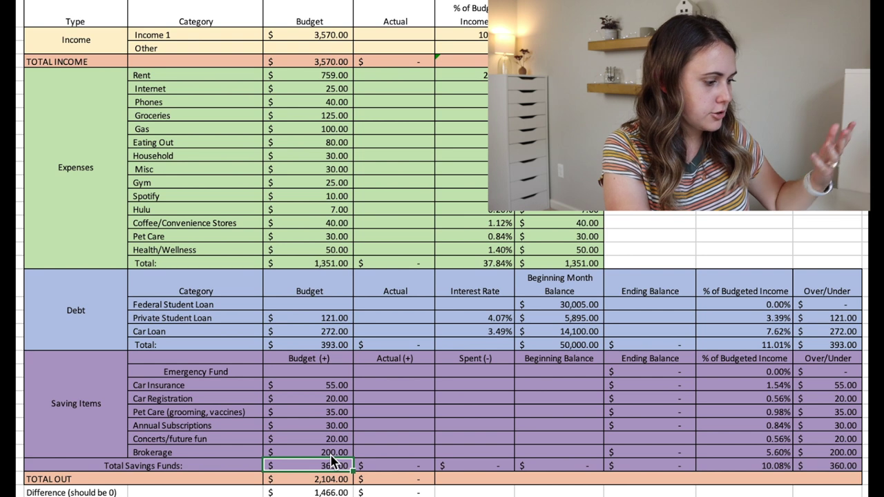
# Step: Set the Private Student Loan's budget to 1,587 and check its interest rate
pyautogui.click(307, 319)
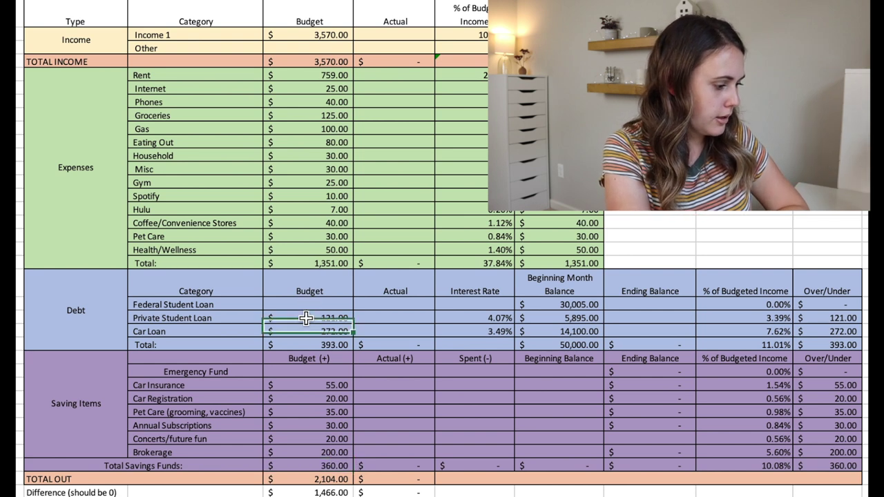
pyautogui.press('Delete')
pyautogui.write('1,5')
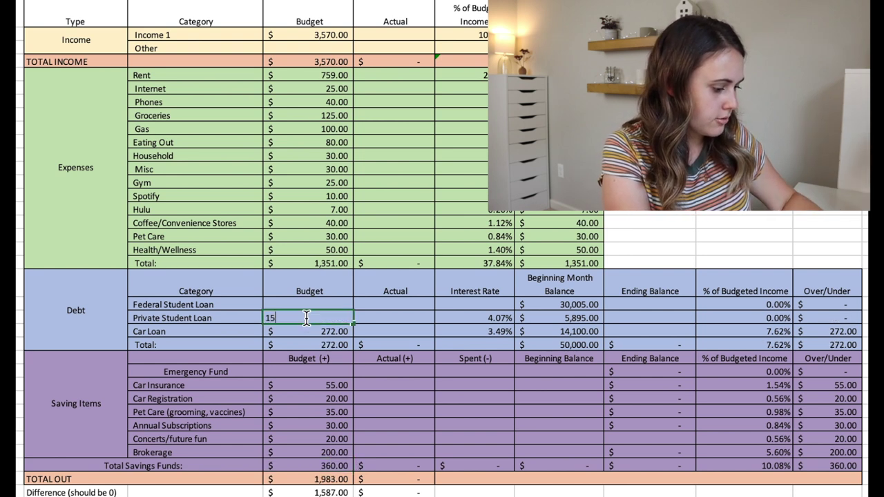
pyautogui.write('87')
pyautogui.press('Return')
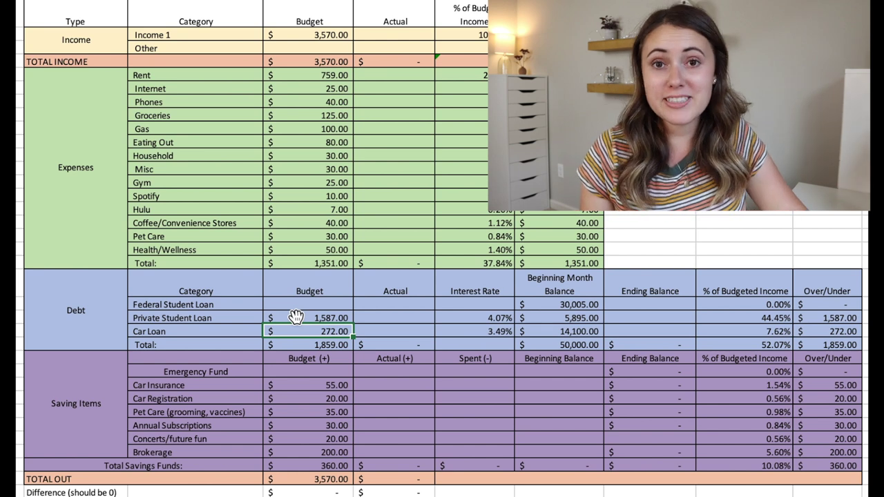
pyautogui.click(449, 317)
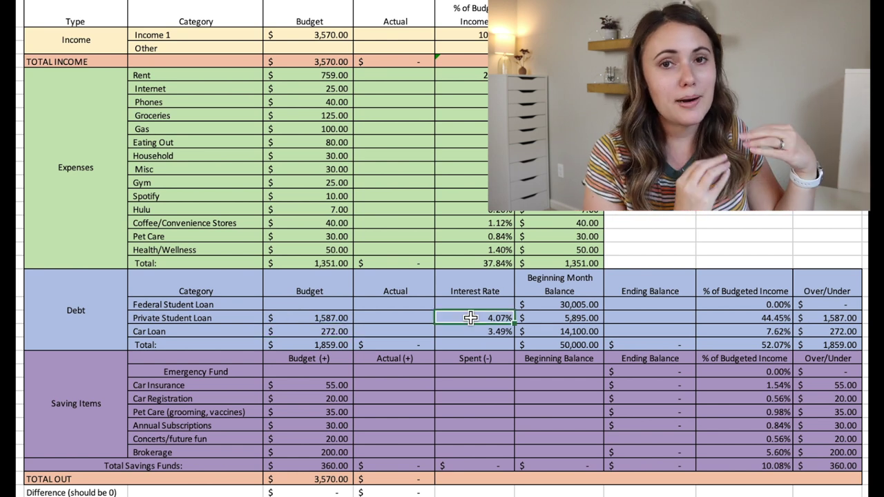